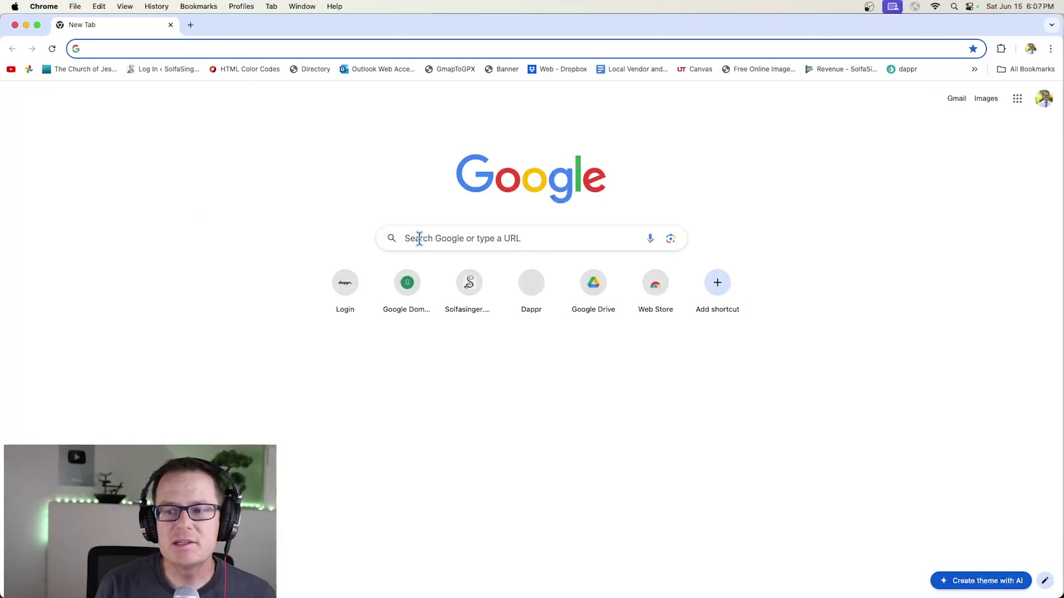
# Load vdo.ninja in the current Chrome tab, discarding the autocomplete suggestions.
pyautogui.click(100, 50)
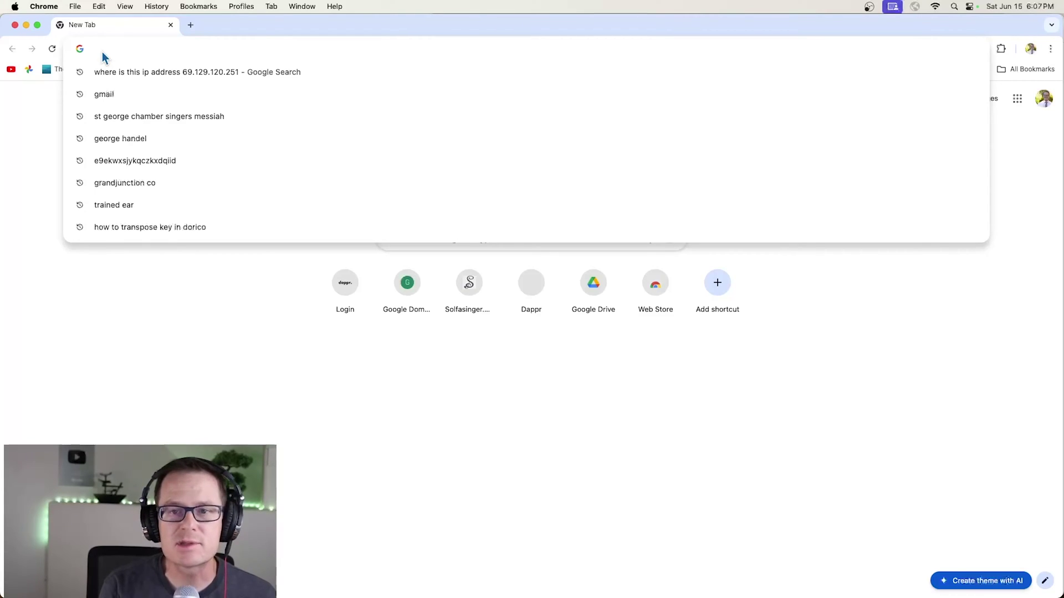
pyautogui.write('v')
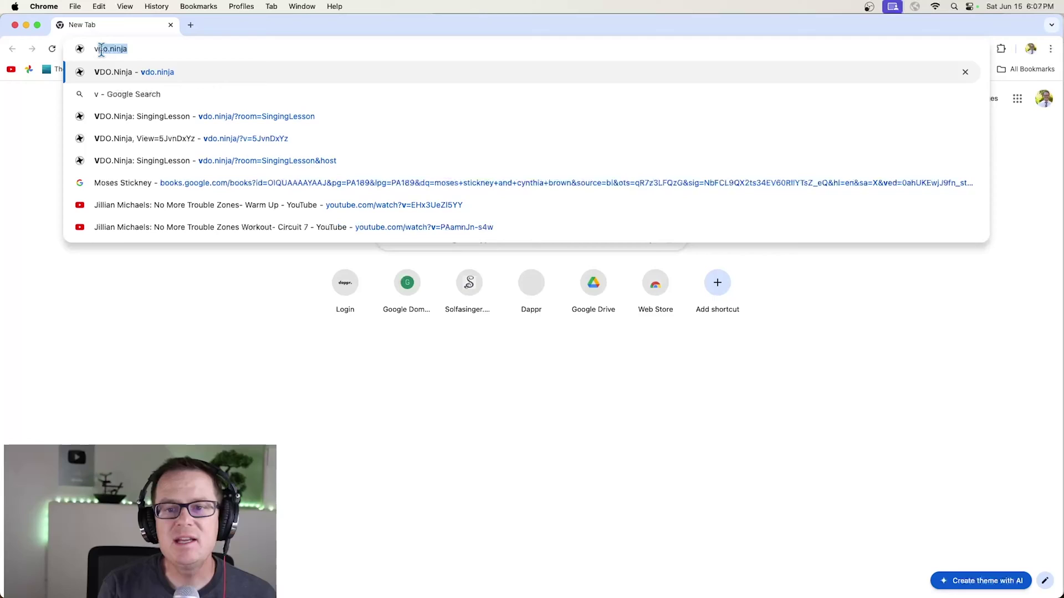
pyautogui.press('BackSpace')
pyautogui.write('d')
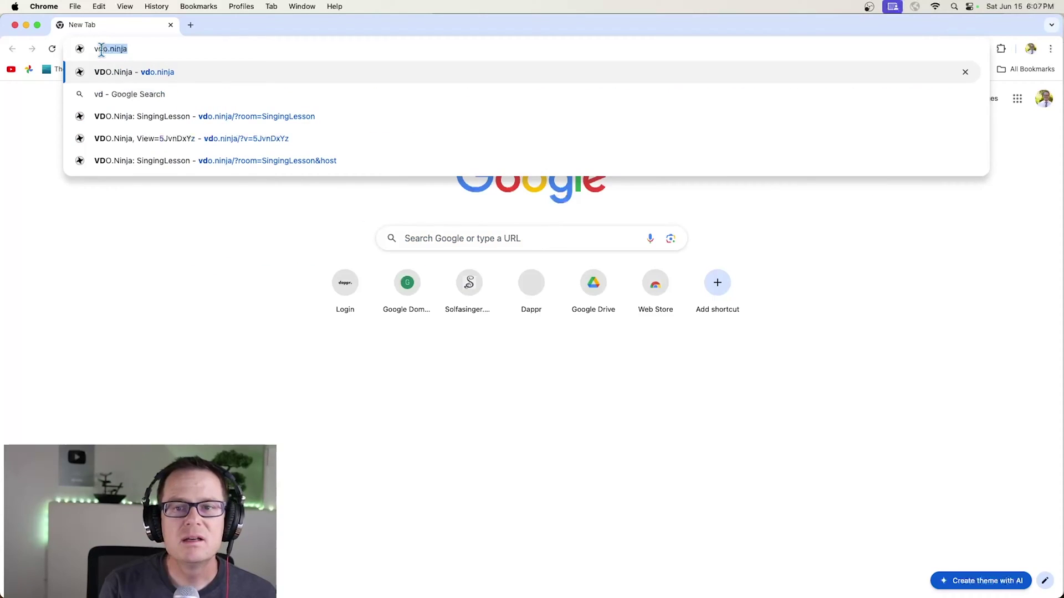
pyautogui.write('o.ninja')
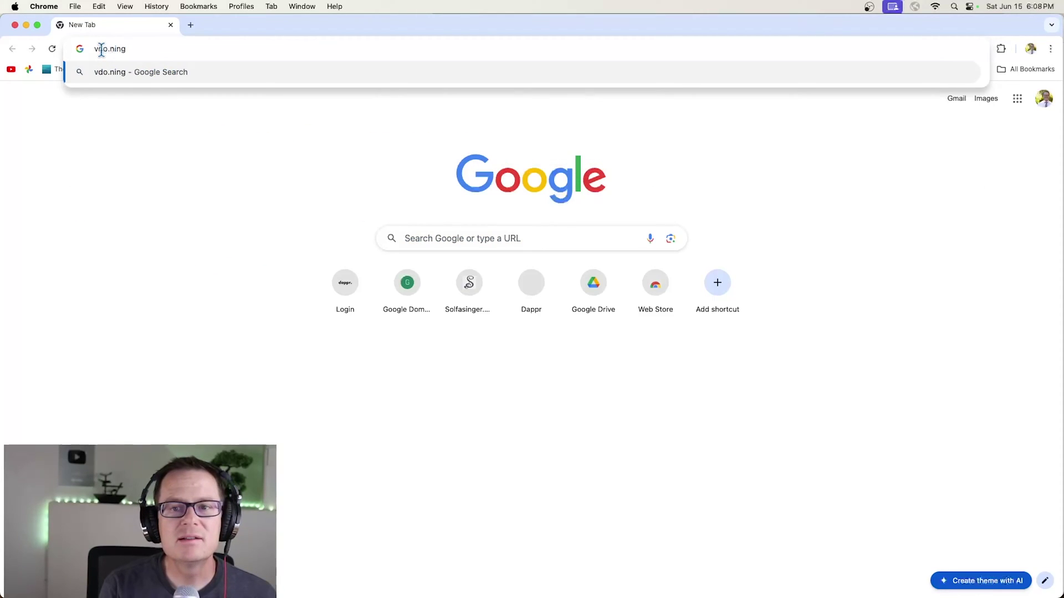
pyautogui.press('BackSpace')
pyautogui.press('BackSpace')
pyautogui.write('ja')
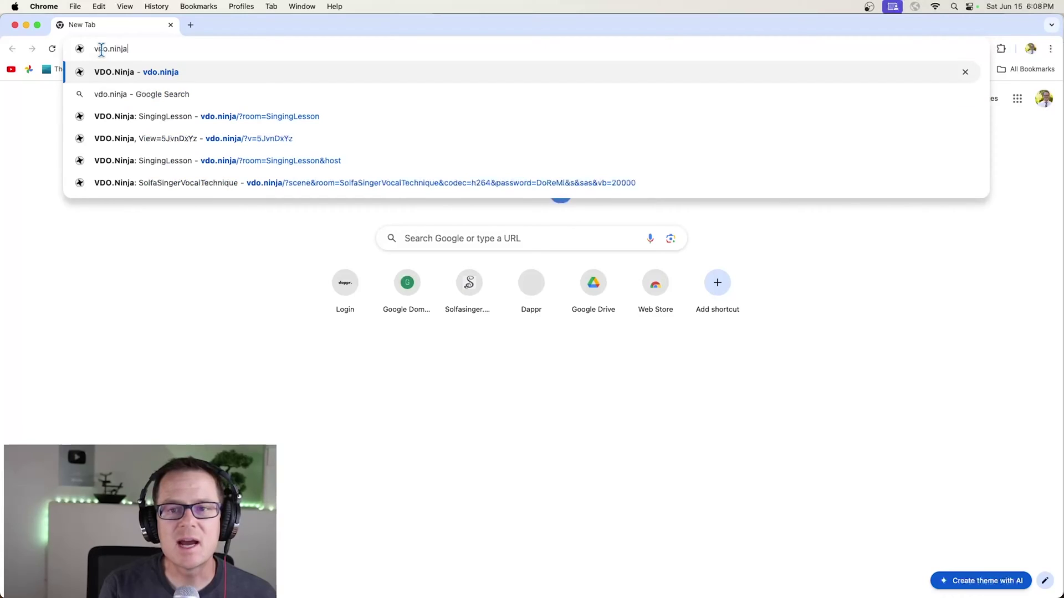
pyautogui.press('Return')
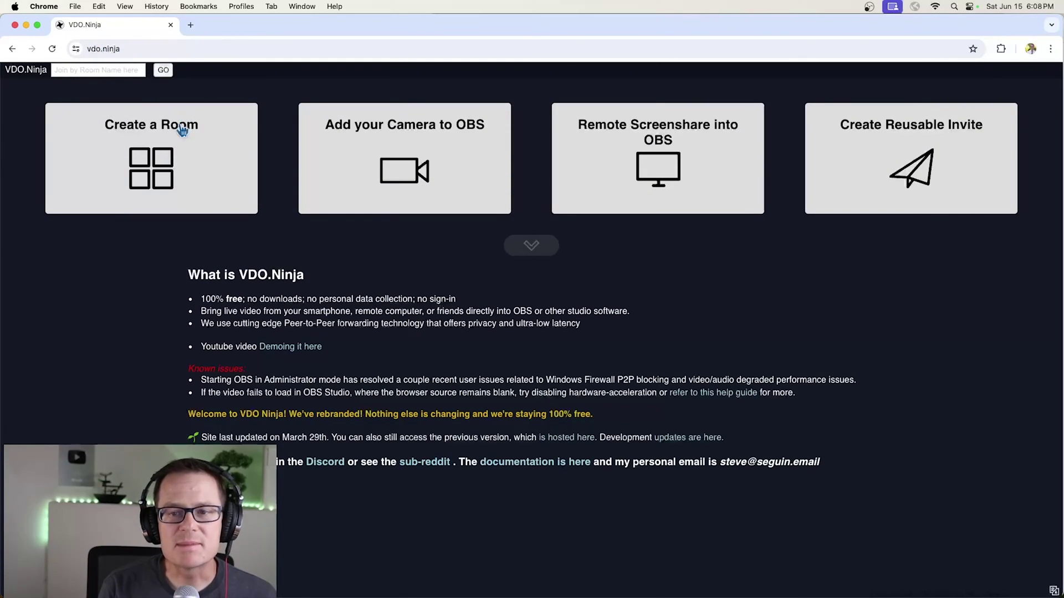
# Choose Create a Room on the VDO.Ninja homepage.
pyautogui.click(148, 175)
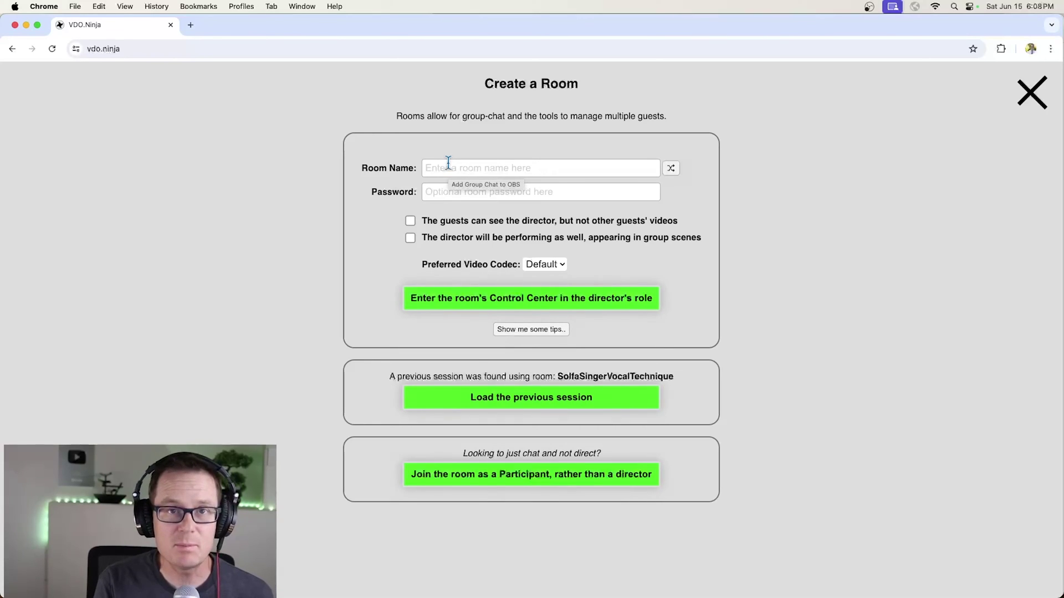
# Name the room SingingLesson, tick 'The director will be performing as well', and enter as host.
pyautogui.click(448, 162)
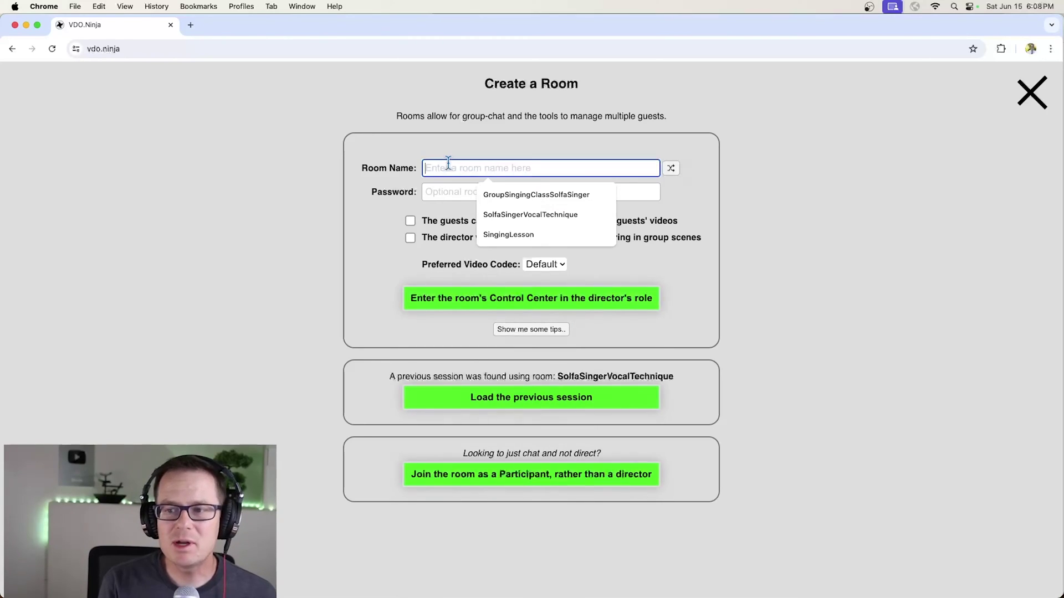
pyautogui.write('SingingLesson')
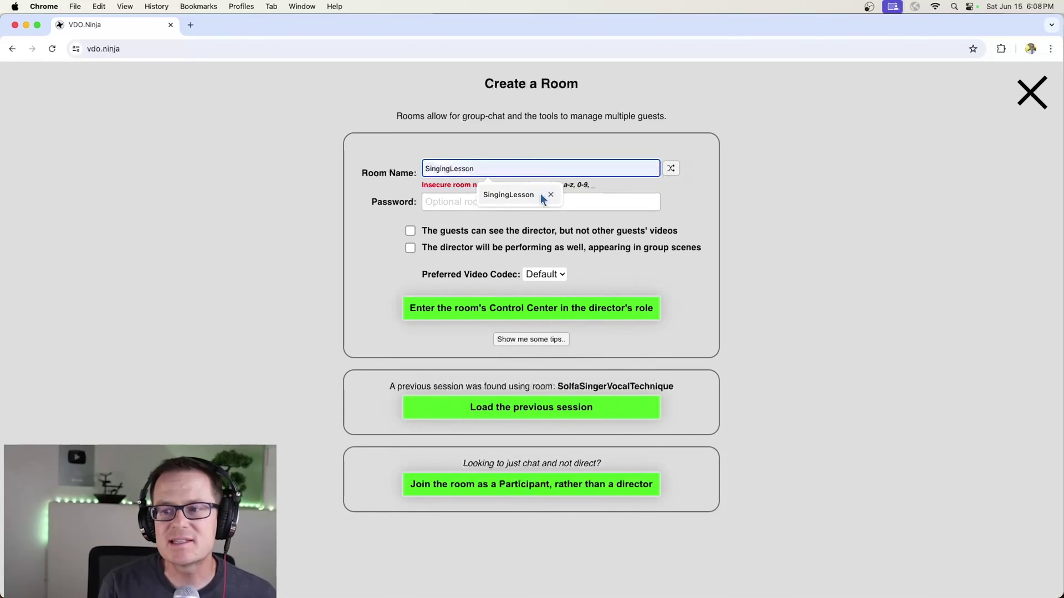
pyautogui.click(509, 195)
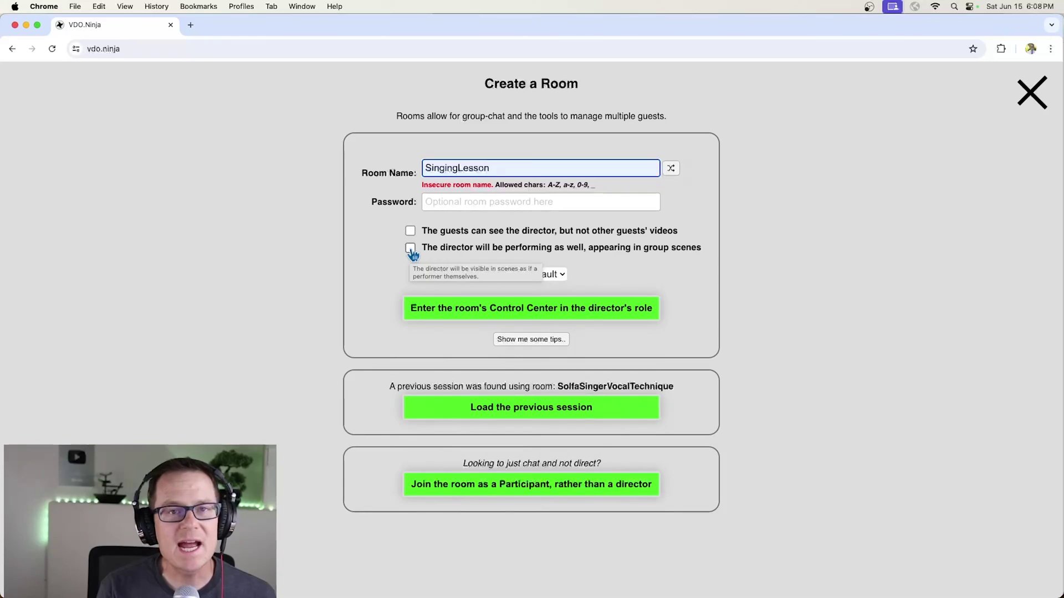
pyautogui.click(410, 248)
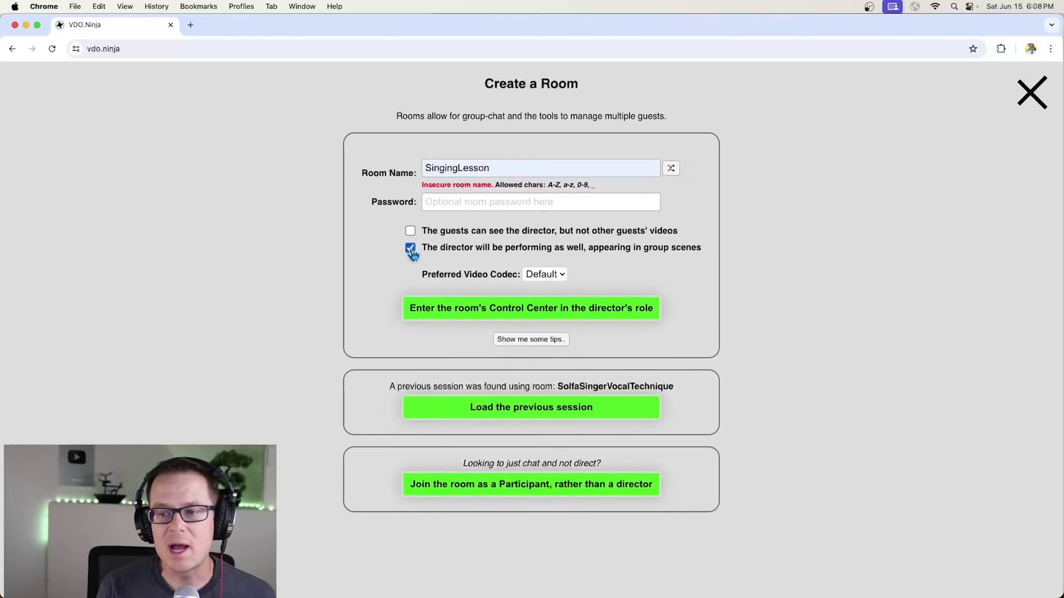
pyautogui.click(505, 486)
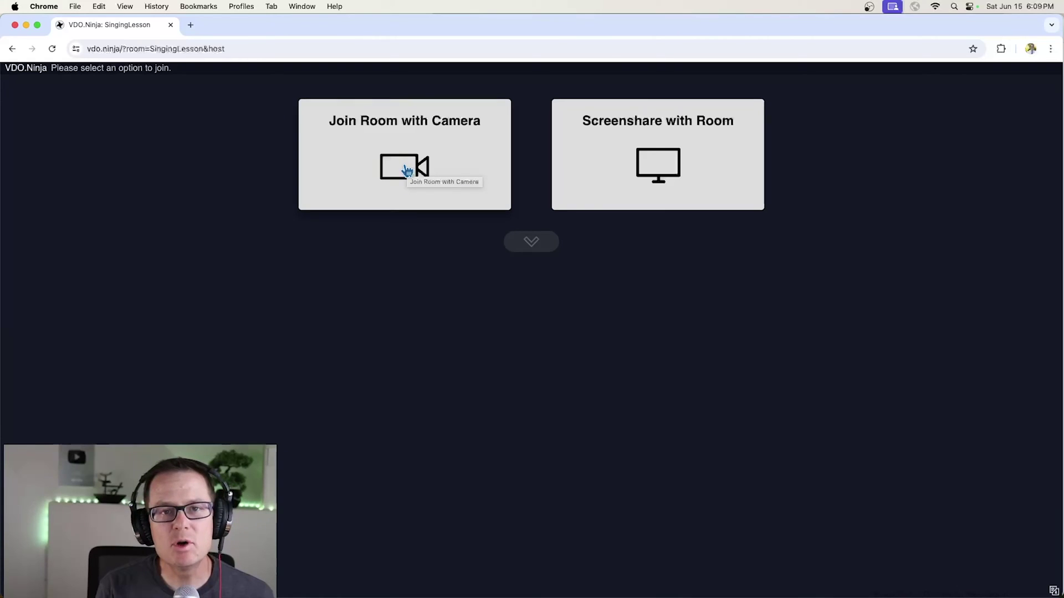
# Join with camera, leaving audio at No Audio and keeping EOS Webcam Utility as video source.
pyautogui.click(410, 173)
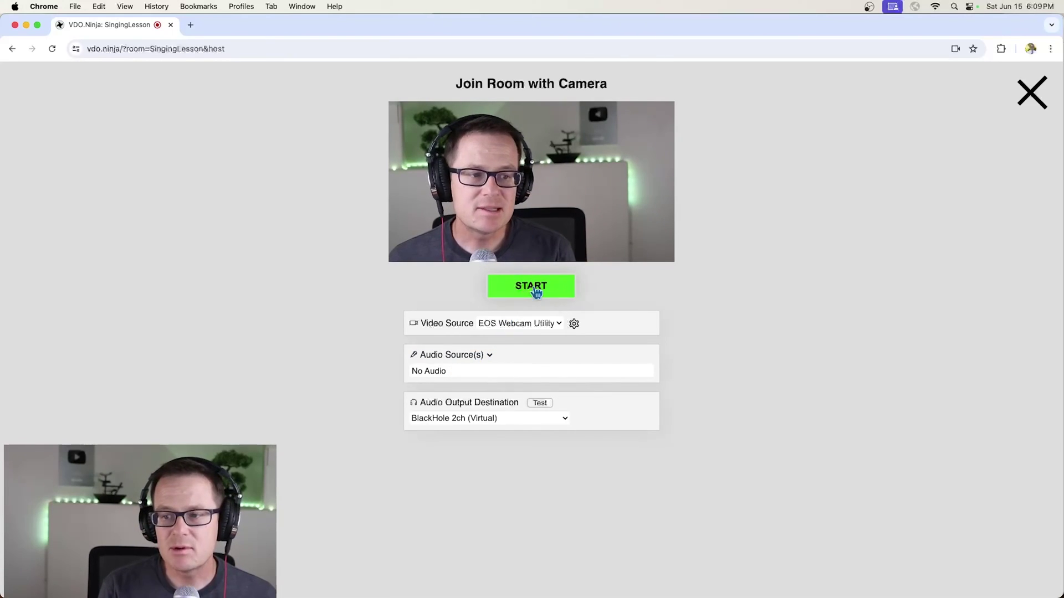
pyautogui.click(457, 358)
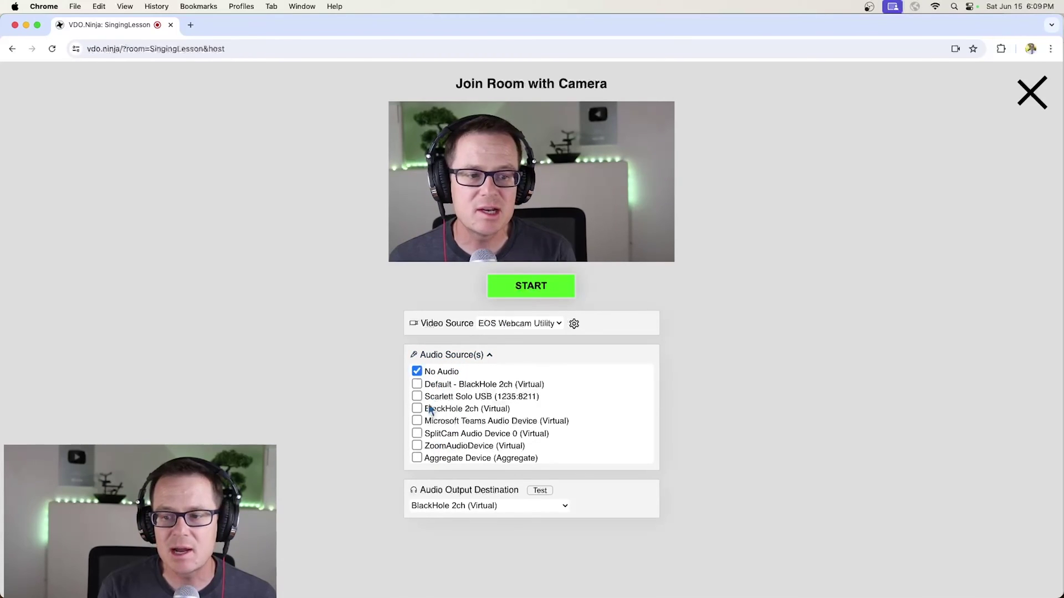
pyautogui.click(526, 325)
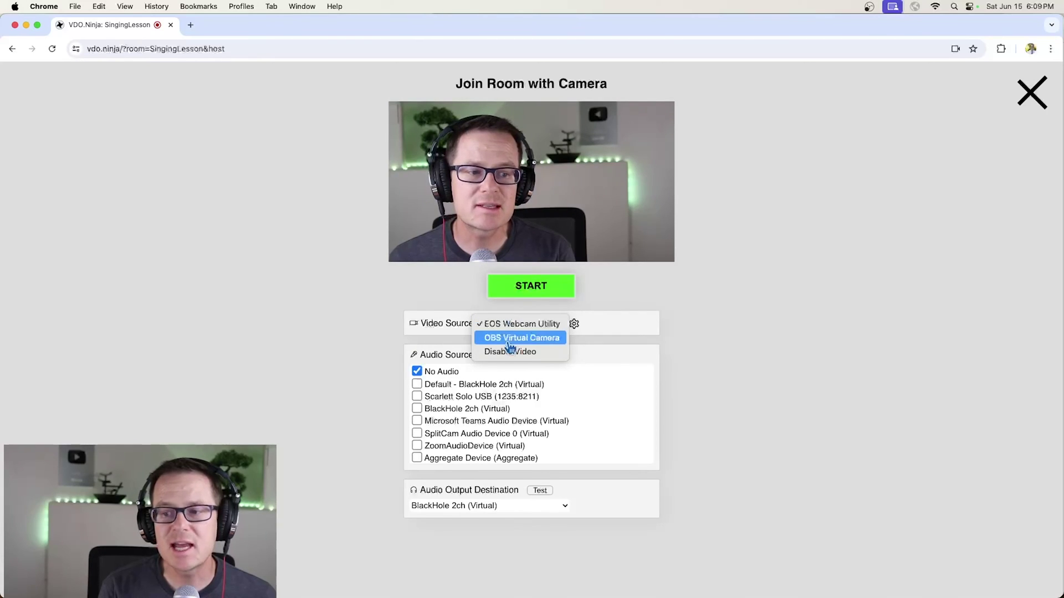
pyautogui.click(336, 361)
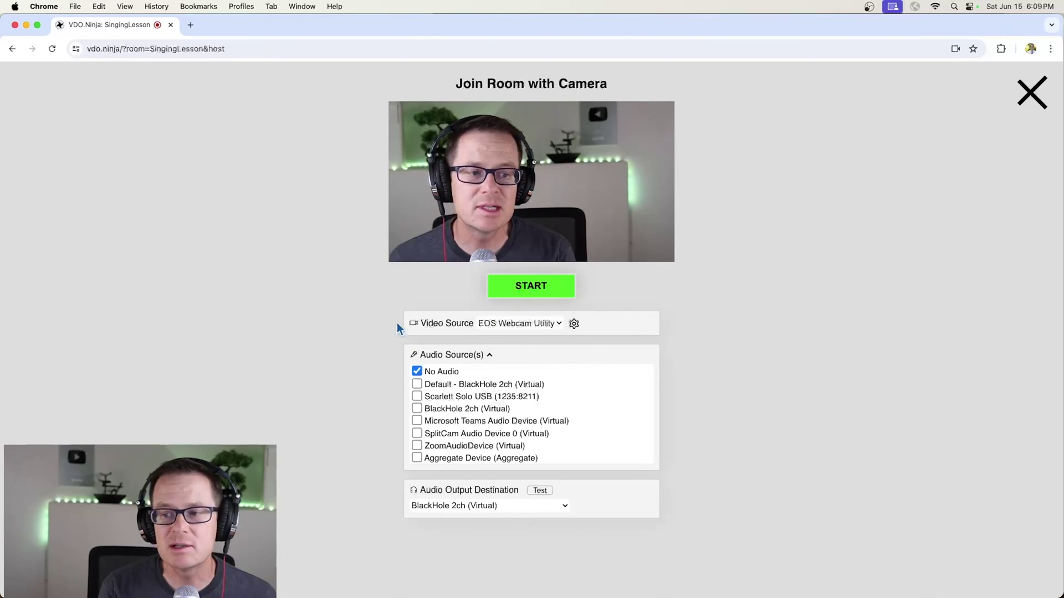
pyautogui.click(530, 286)
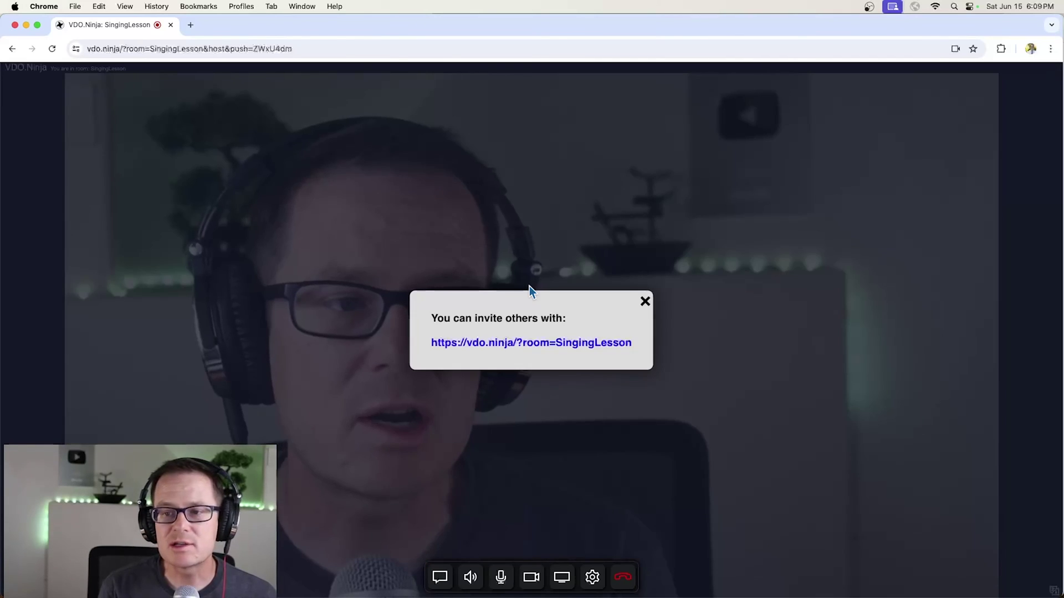
pyautogui.click(510, 344)
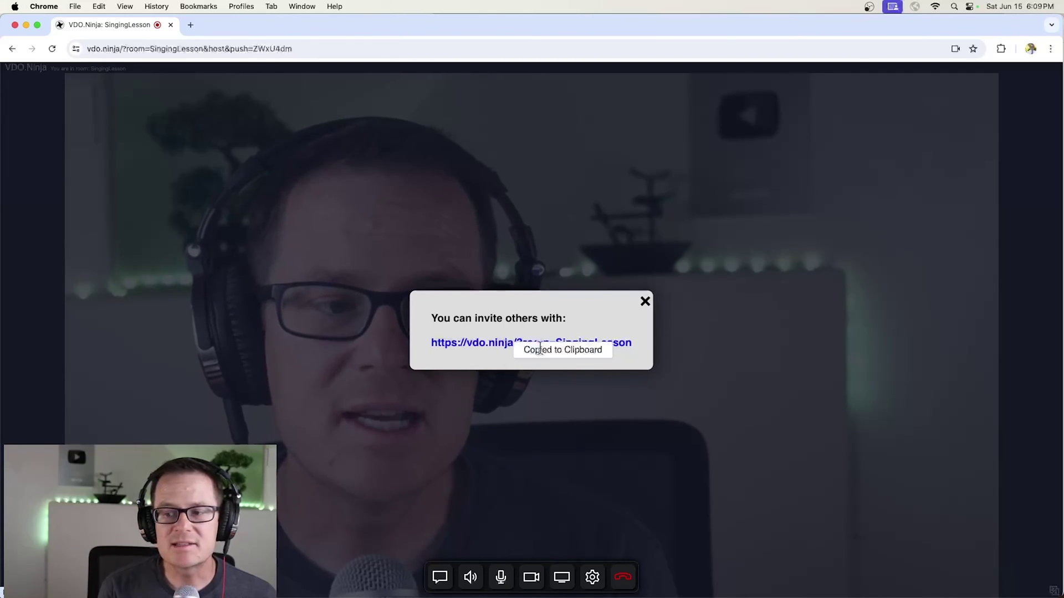
pyautogui.click(190, 26)
pyautogui.click(194, 48)
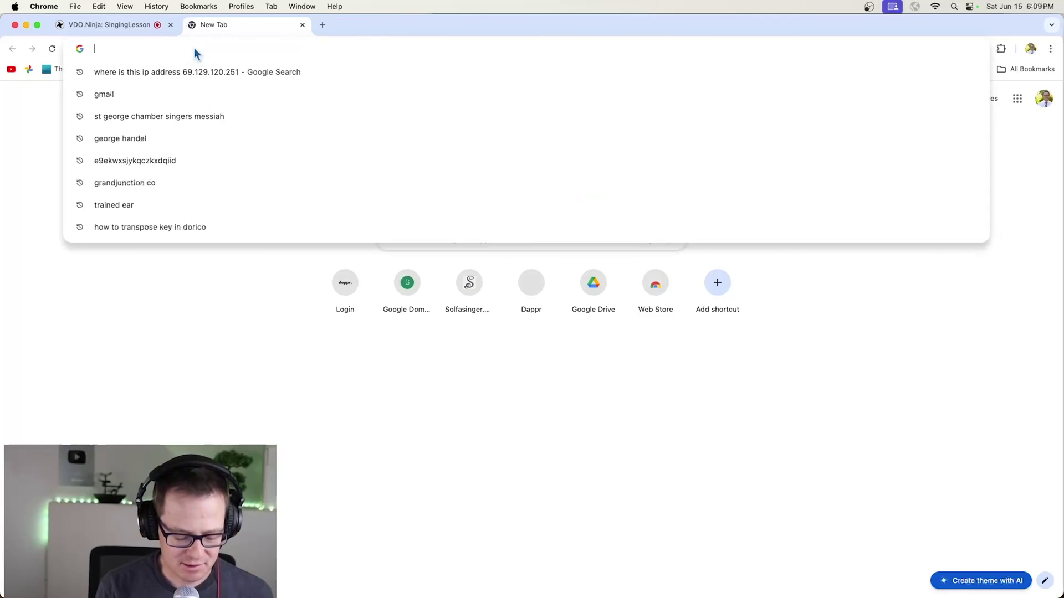
pyautogui.press('super+v')
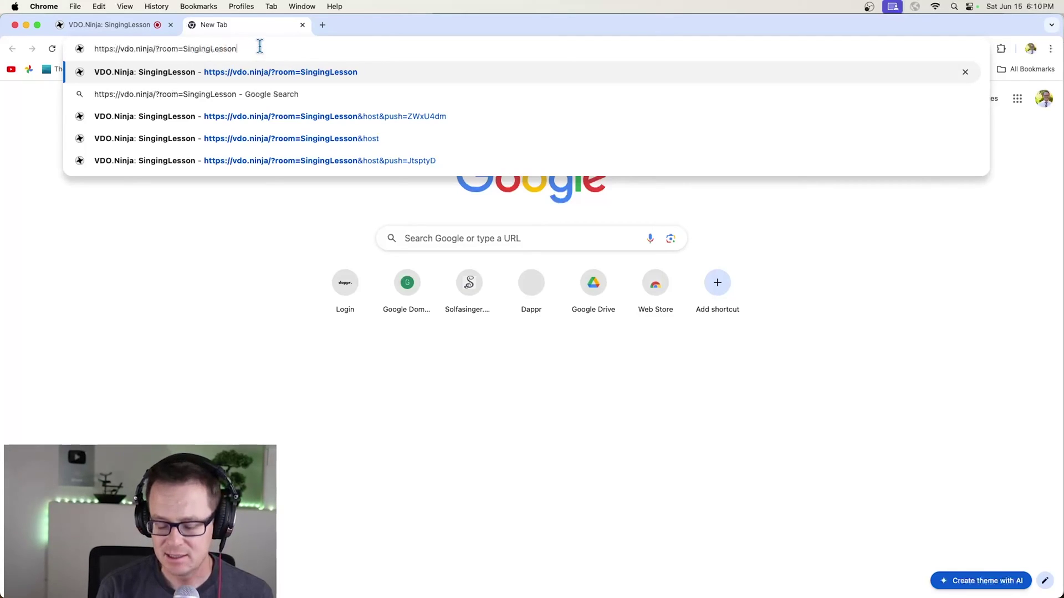
pyautogui.press('Return')
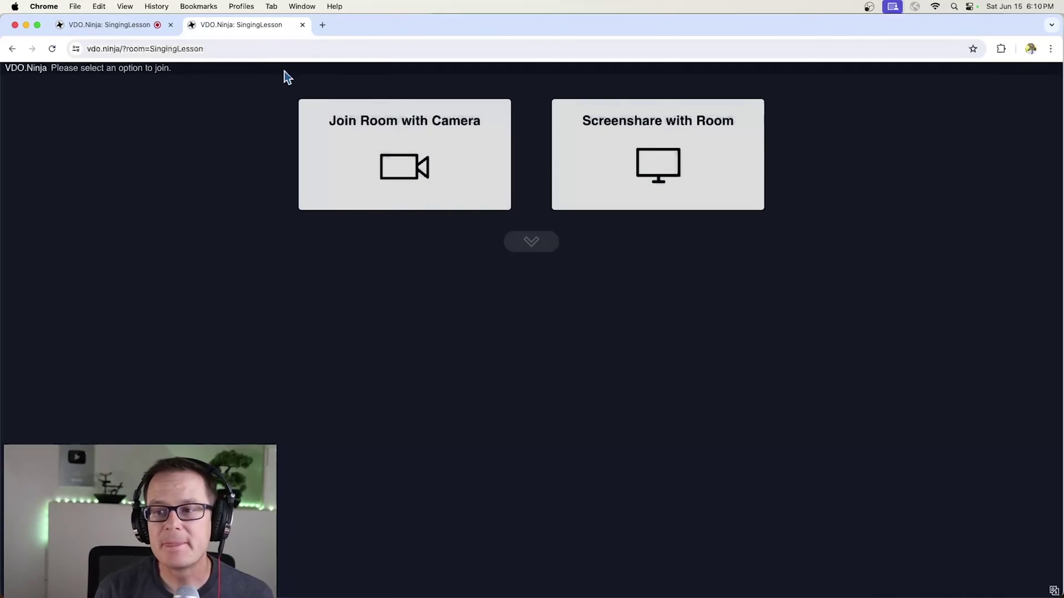
pyautogui.click(396, 174)
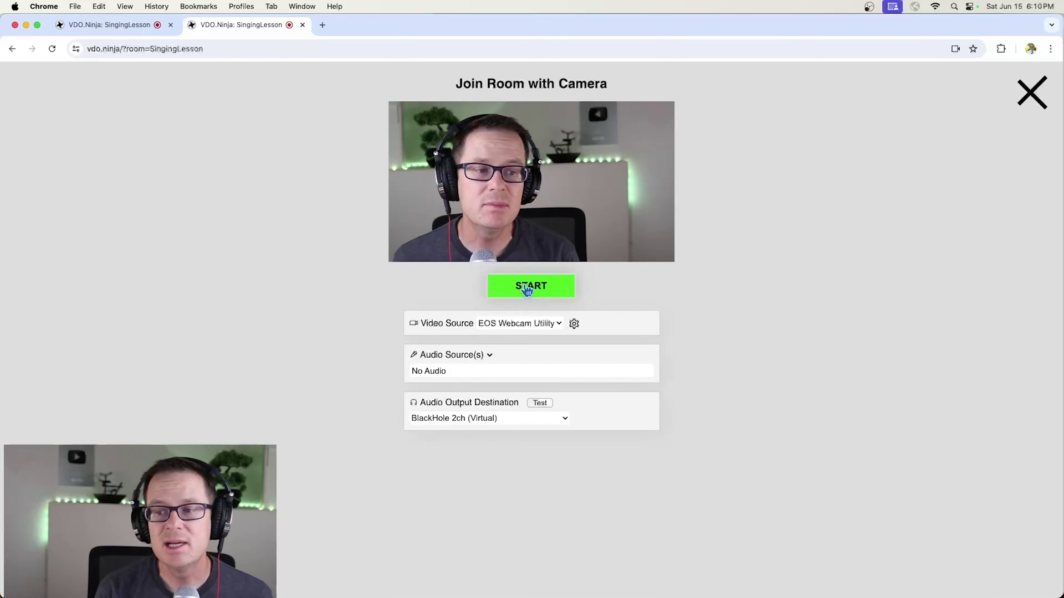
# Start the guest camera, enlarge and restore each video, then toggle the camera off and on.
pyautogui.click(526, 287)
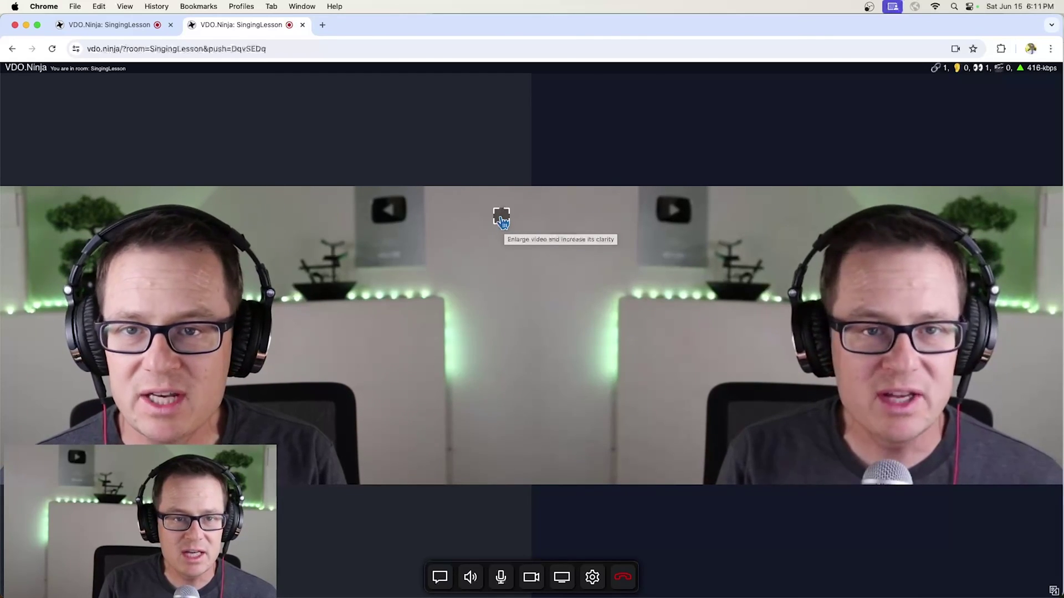
pyautogui.click(502, 218)
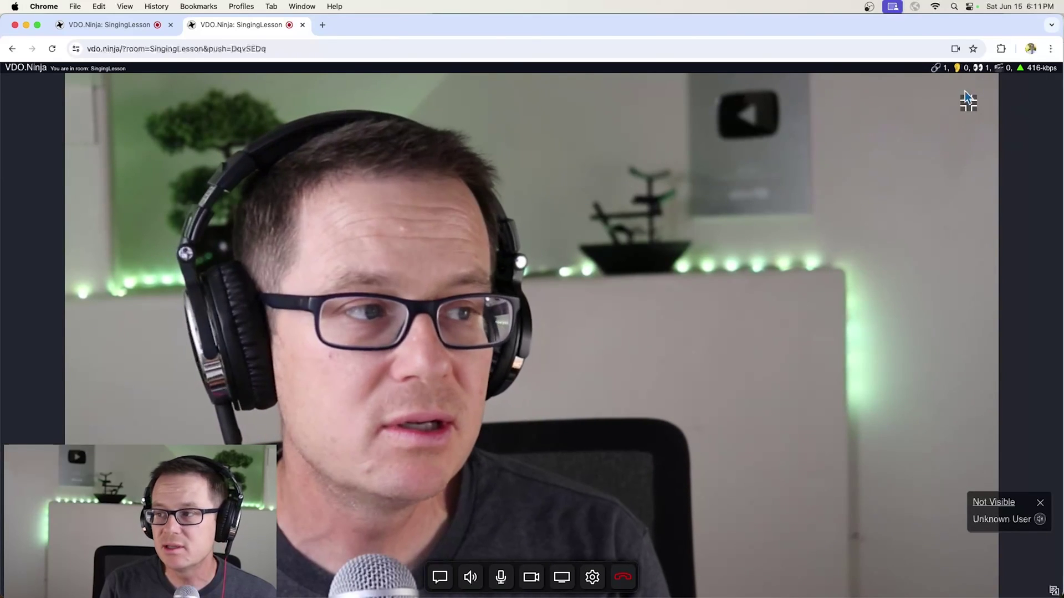
pyautogui.click(969, 103)
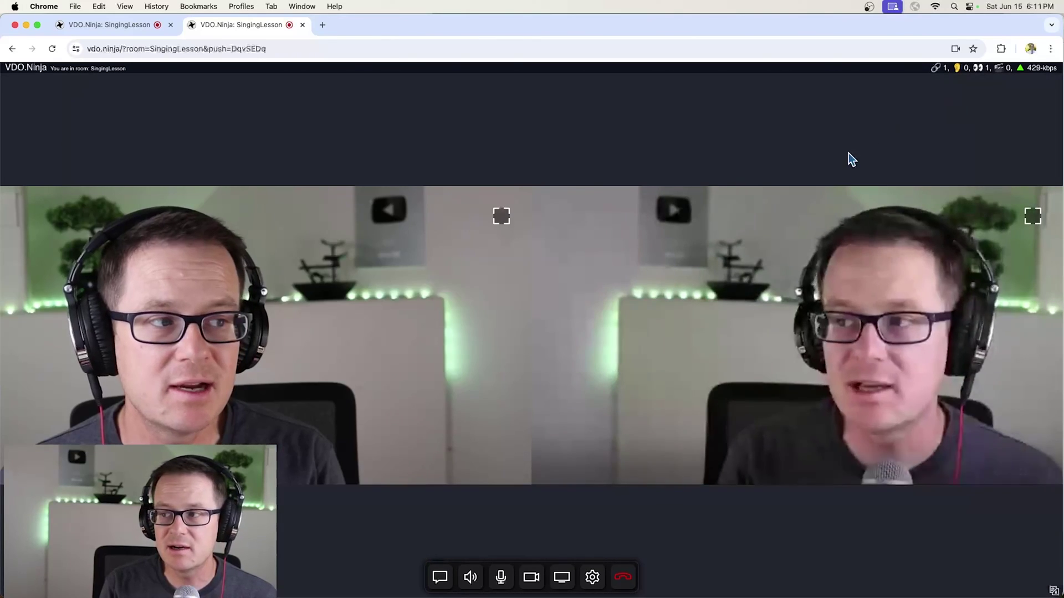
pyautogui.click(1032, 216)
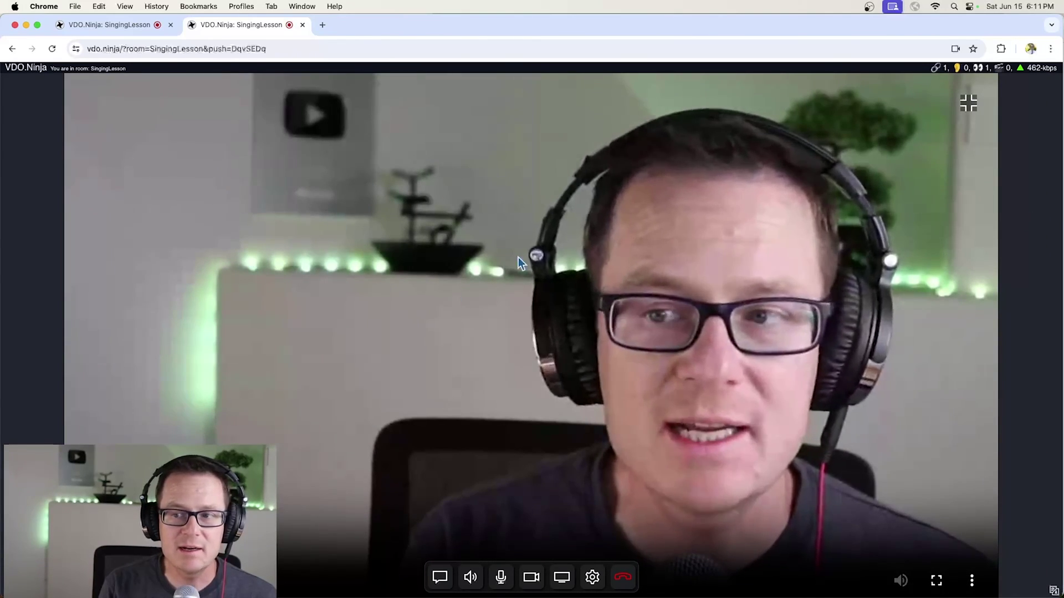
pyautogui.click(969, 103)
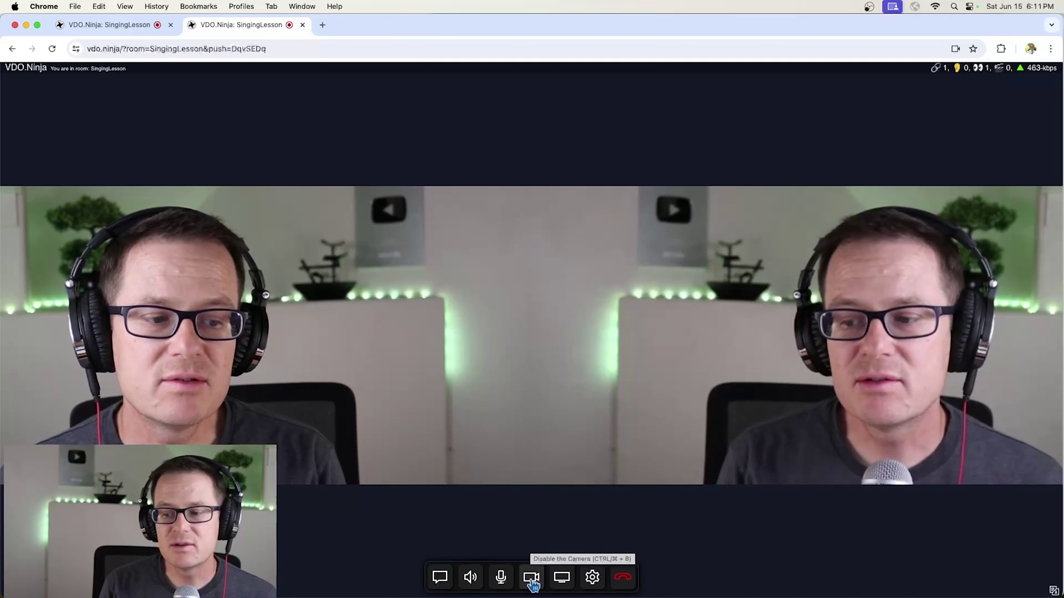
pyautogui.click(531, 578)
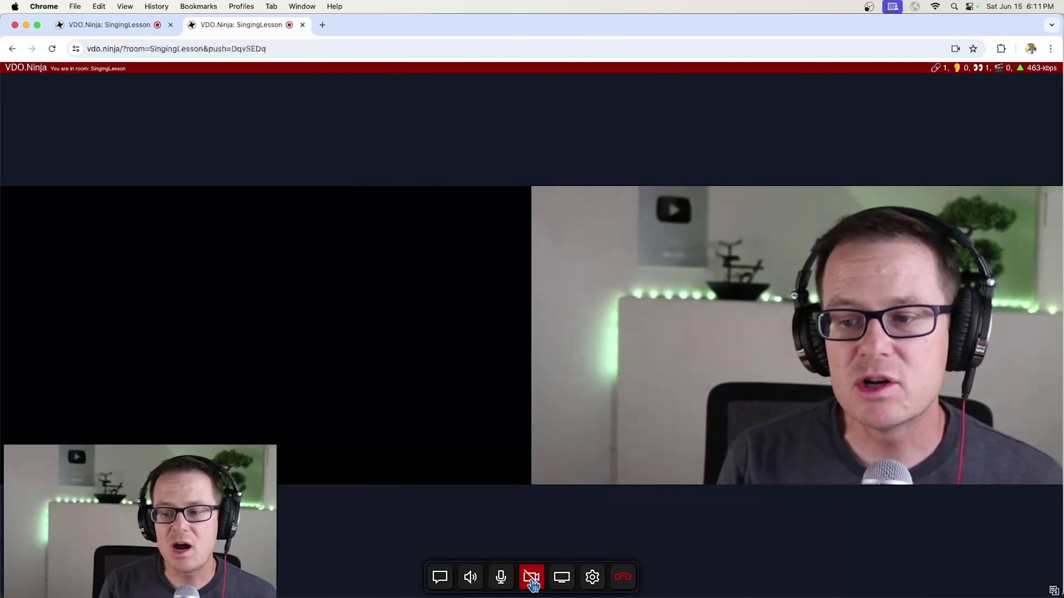
pyautogui.click(531, 578)
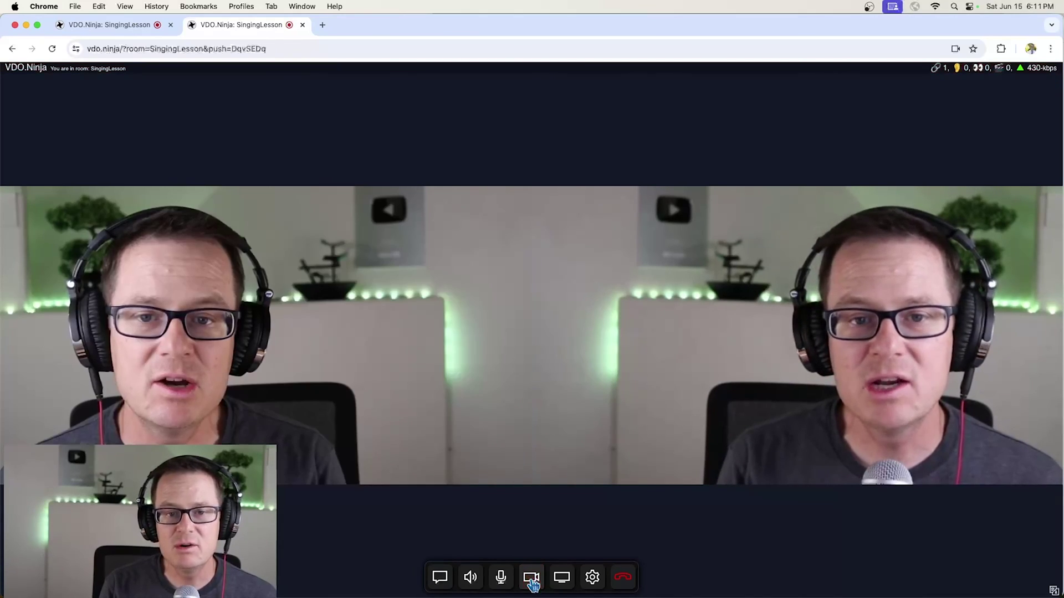
# Share the Ableton Live window 'REMOTE CLASS SETUP' from the Window list.
pyautogui.click(562, 579)
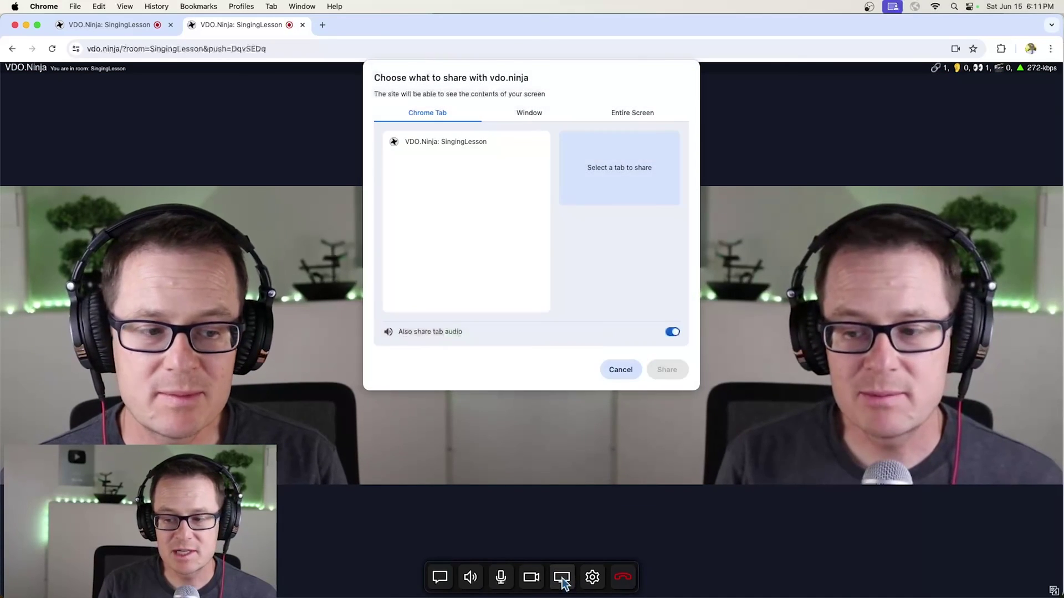
pyautogui.click(522, 115)
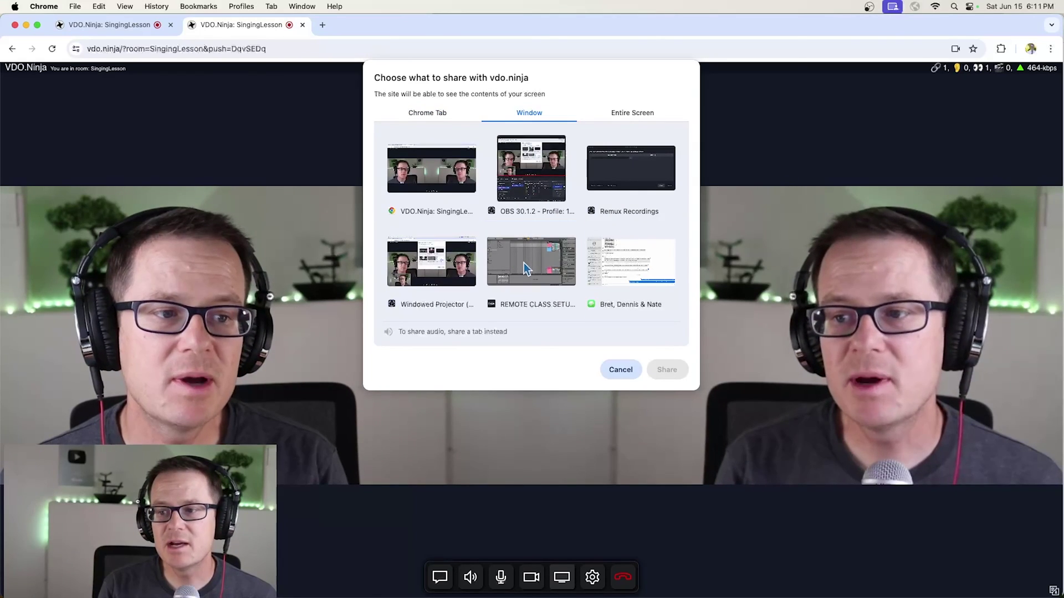
pyautogui.click(533, 279)
pyautogui.click(667, 370)
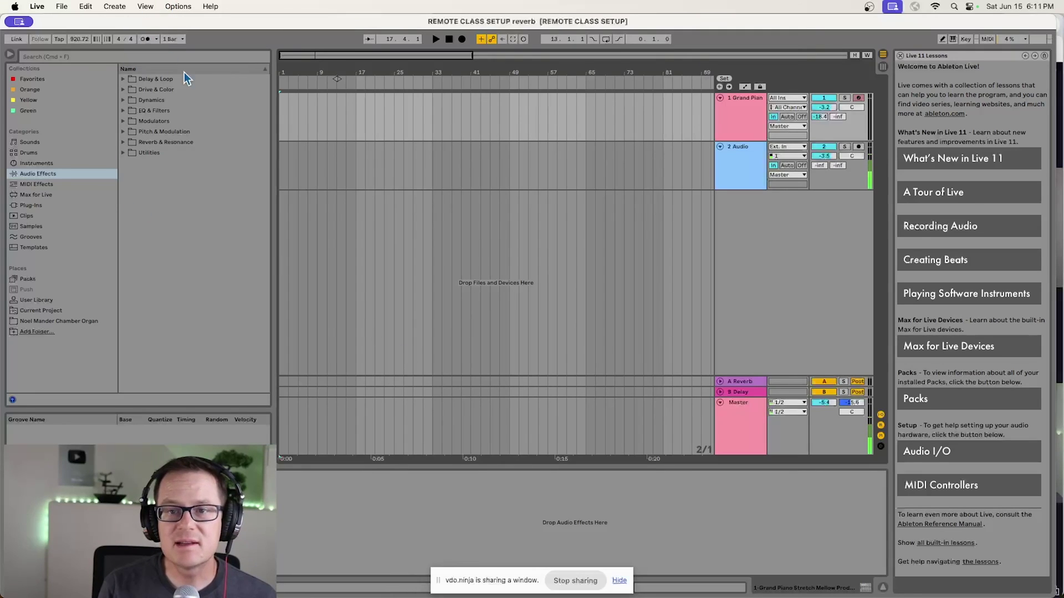
# Switch back to Chrome with Cmd+Tab to see the shared window beside the camera feeds.
pyautogui.press('super+Tab')
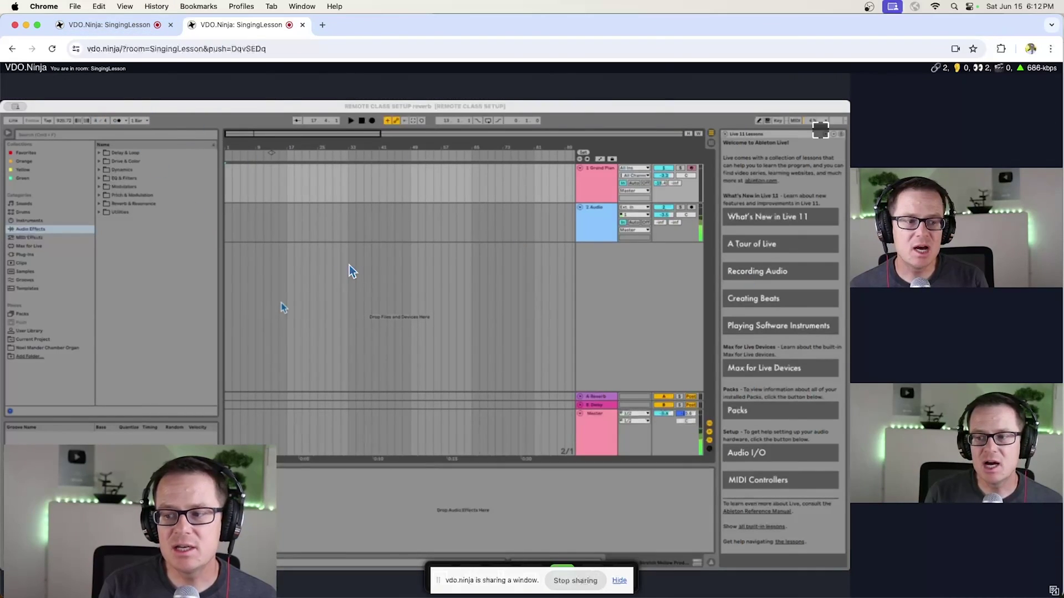
# End the window share using Stop sharing on the notification bar.
pyautogui.click(582, 585)
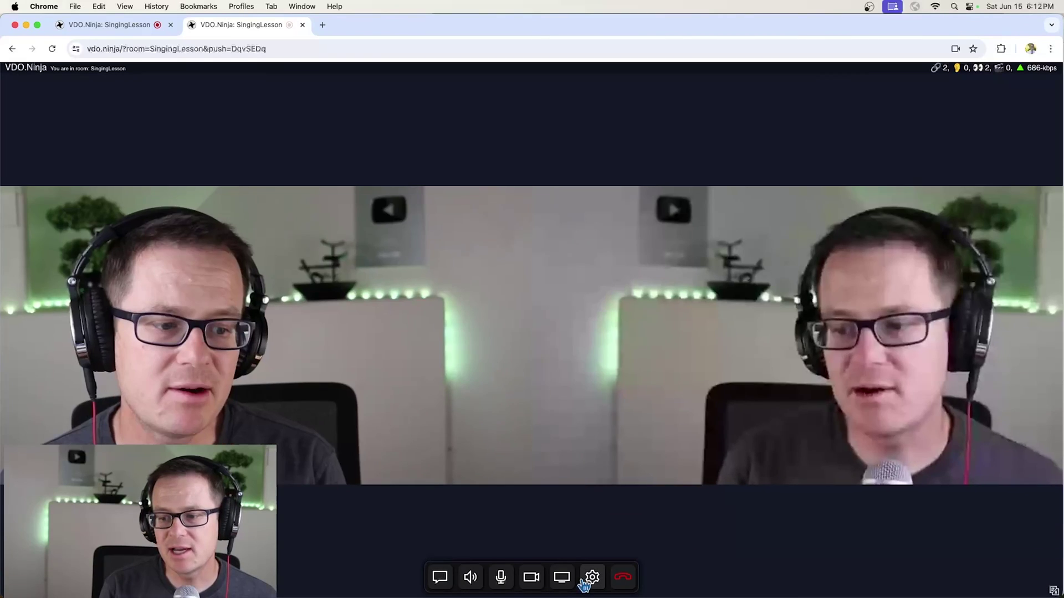